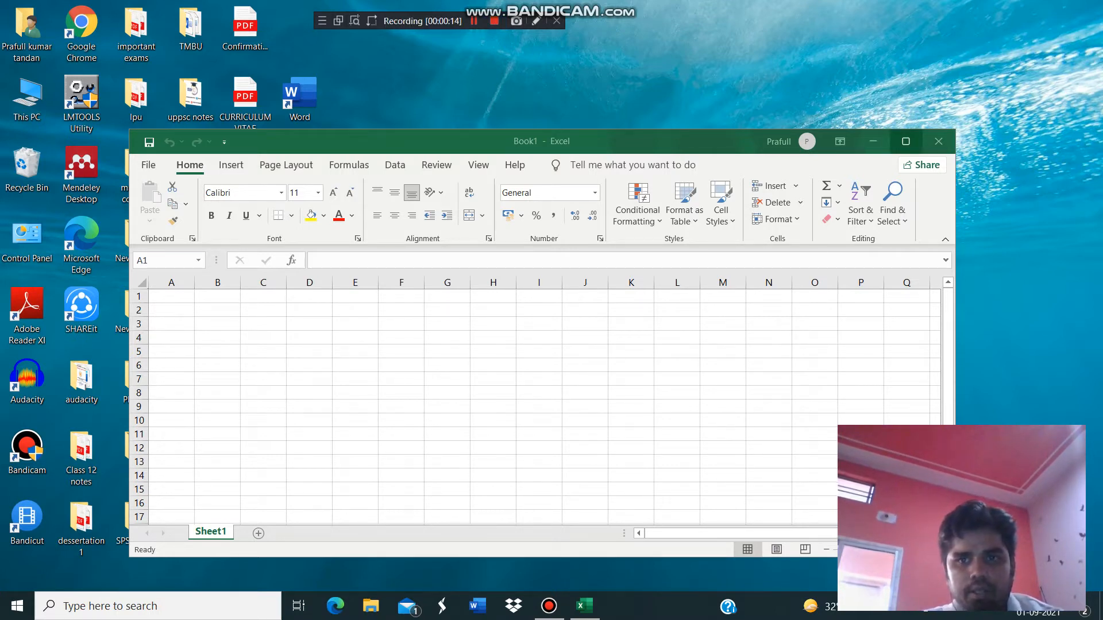
Create a blank workbook and enter the heading "academic achivement" in cell A1
left_click(906, 141)
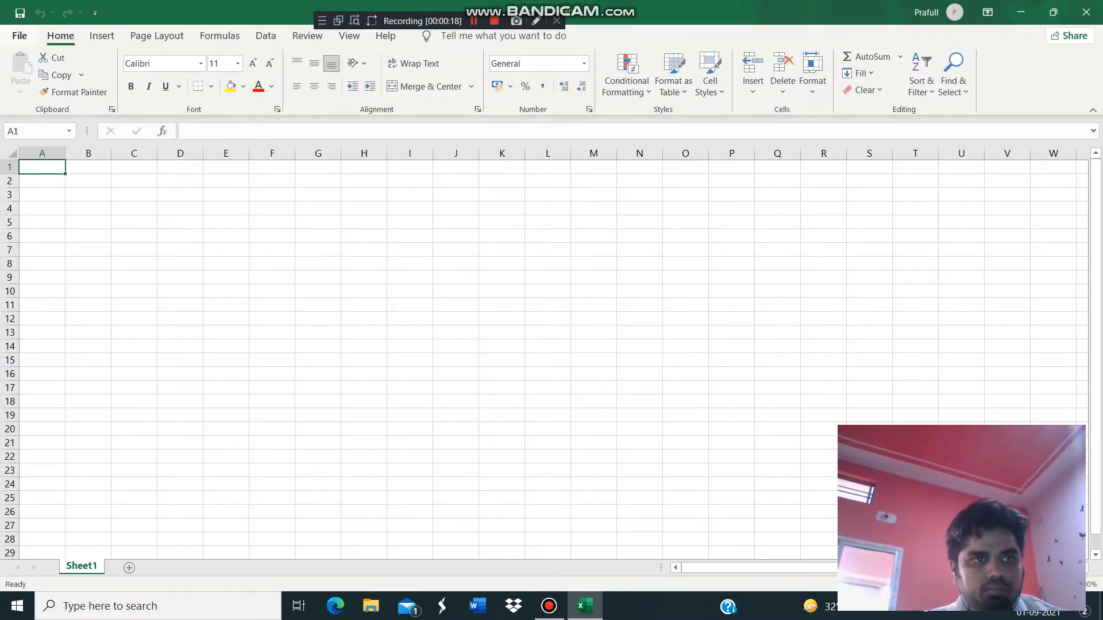
left_click(20, 35)
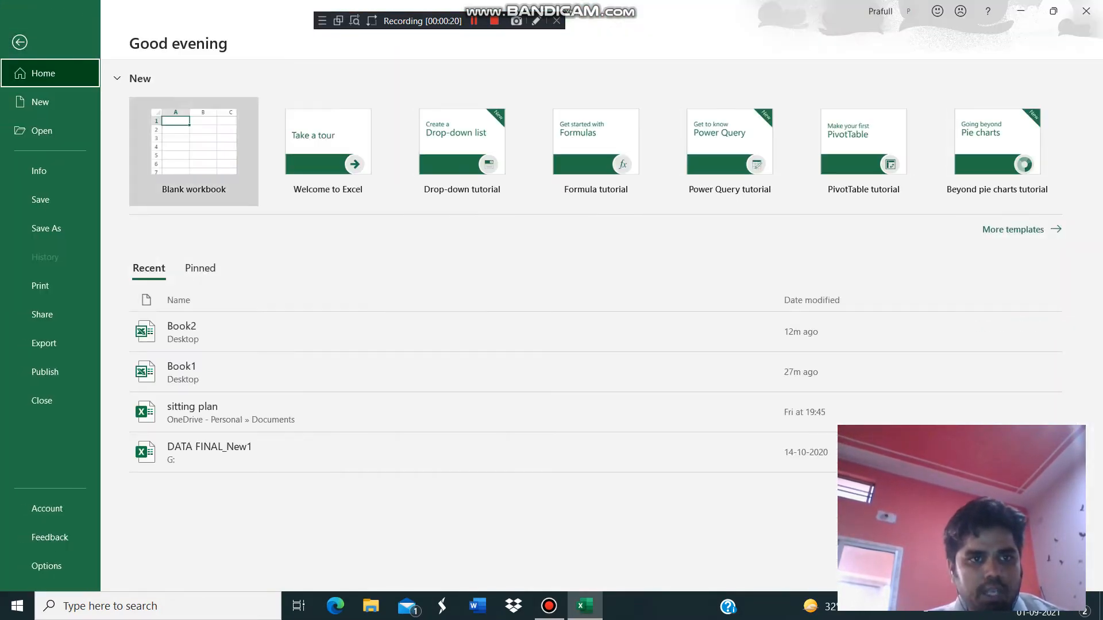
left_click(190, 153)
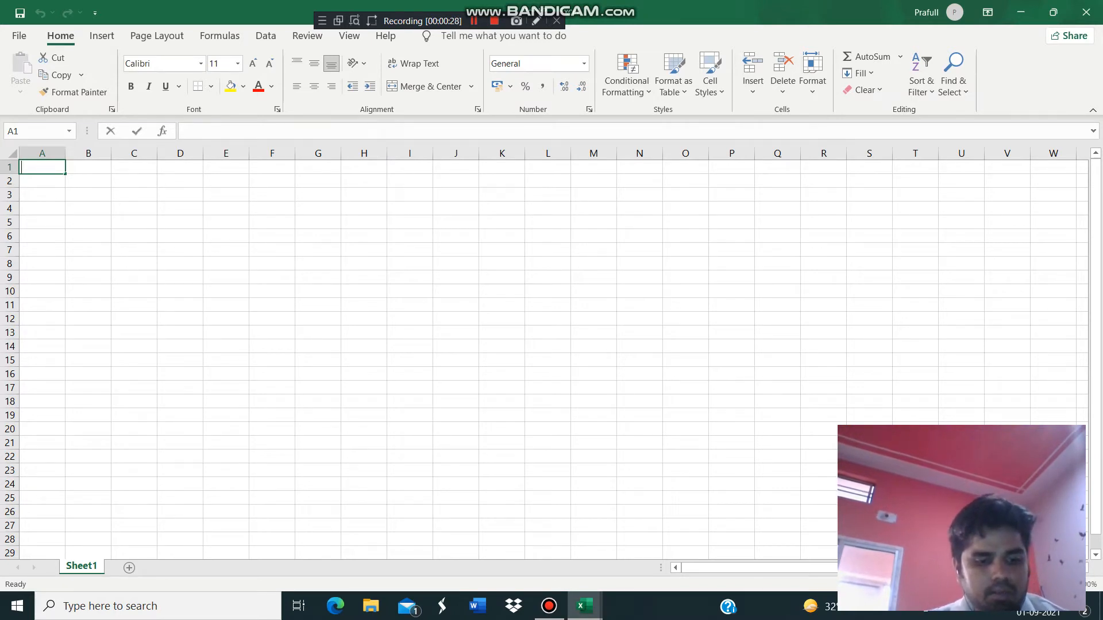
type("academi")
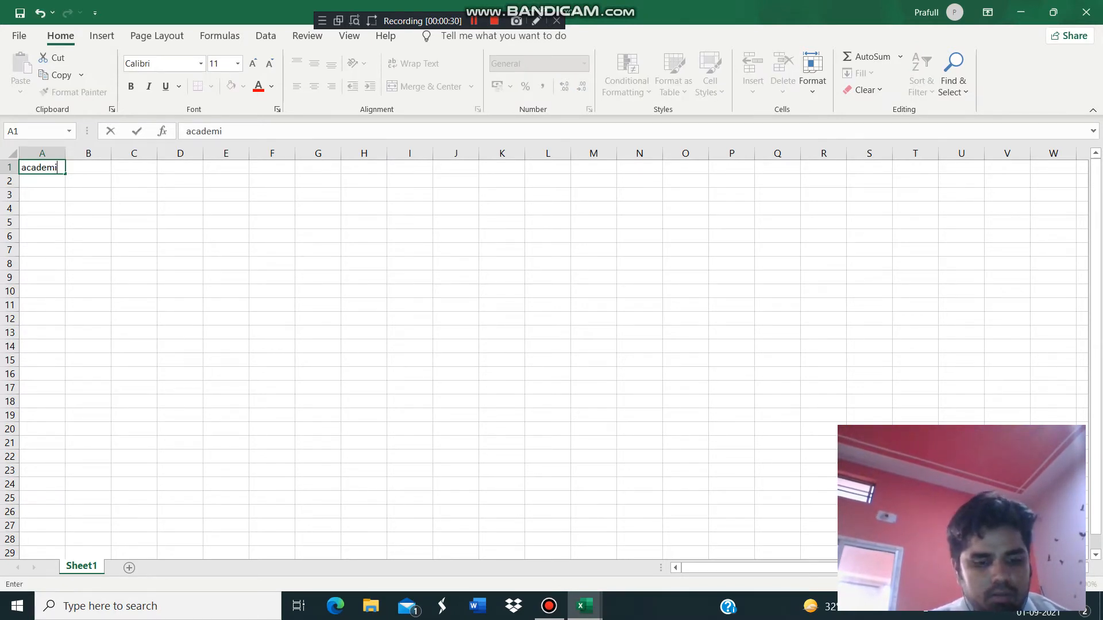
type("c achivement")
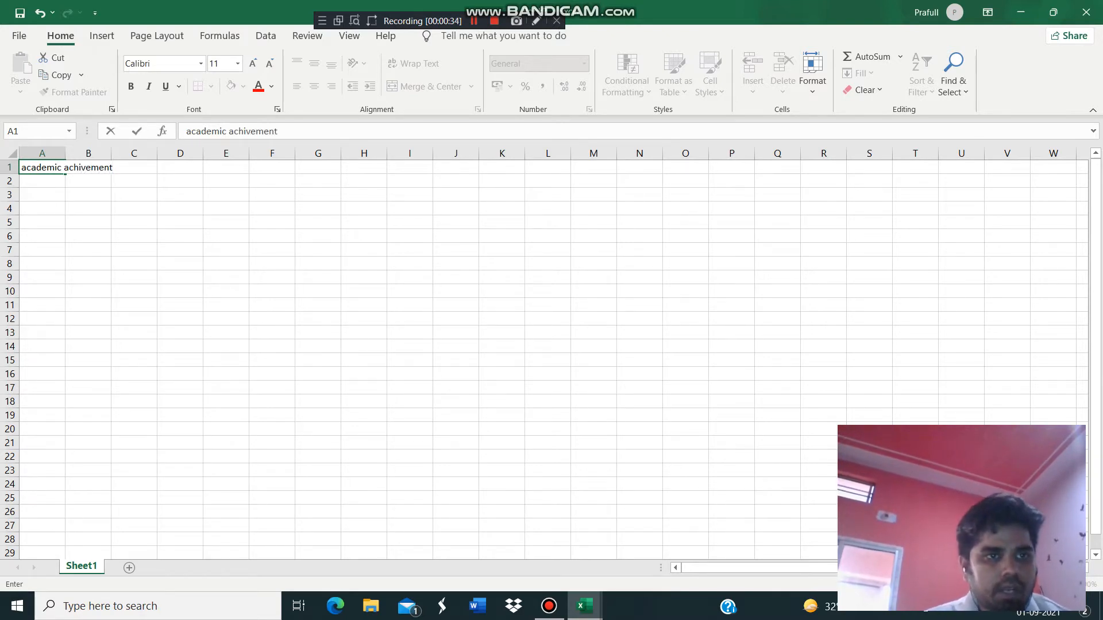
key("Return")
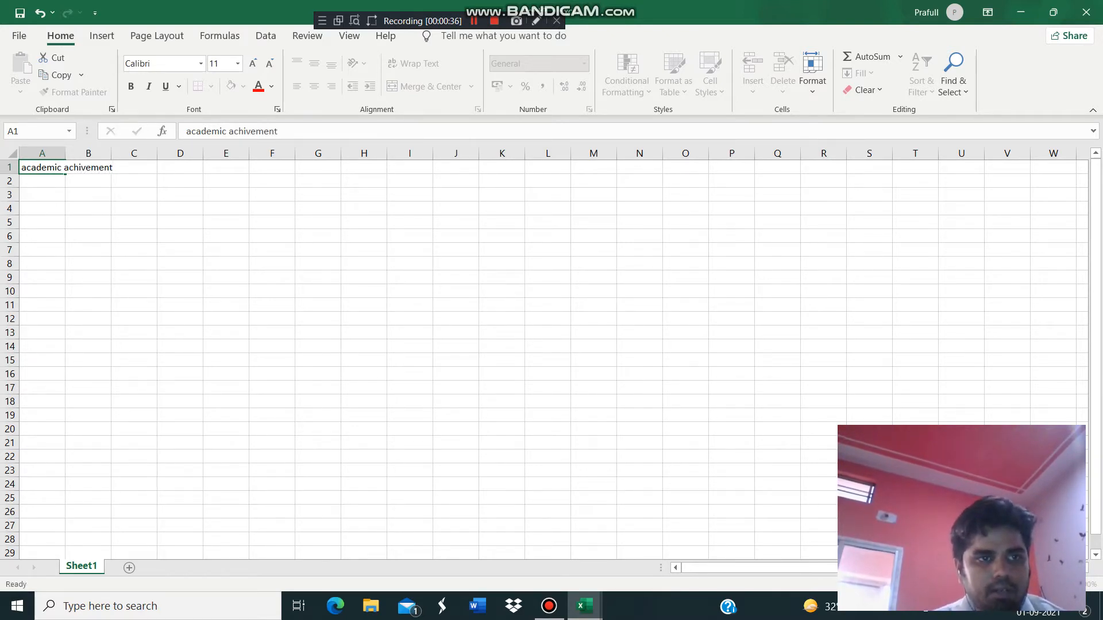
Enter the values 12, 12, 45 and 48 in cells A2 to A5 under the heading
type("12")
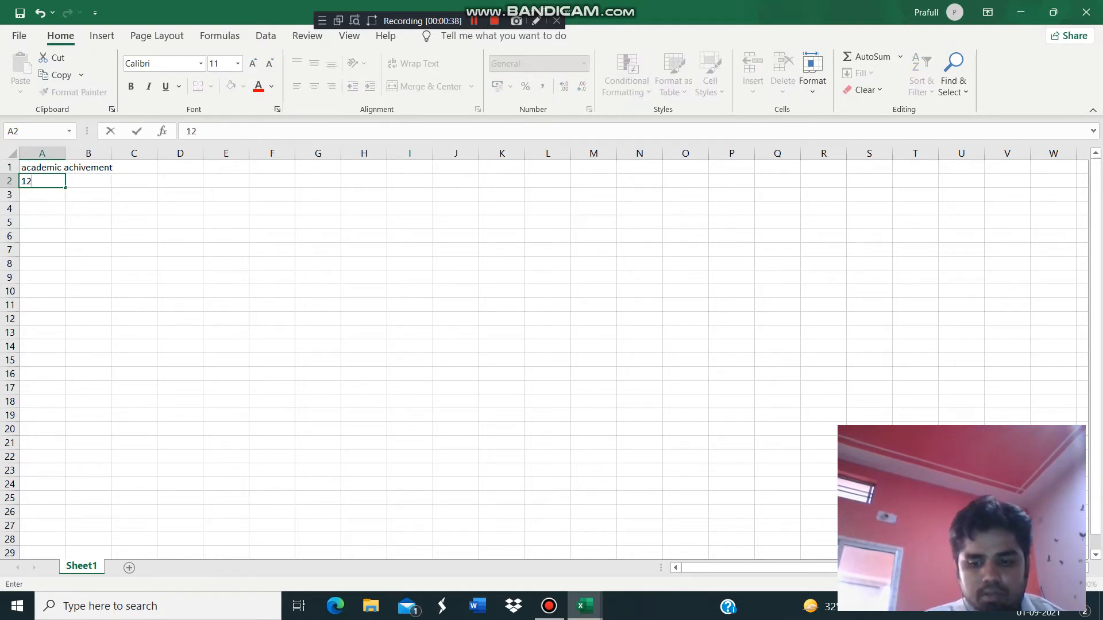
key("Return")
type("12")
key("Return")
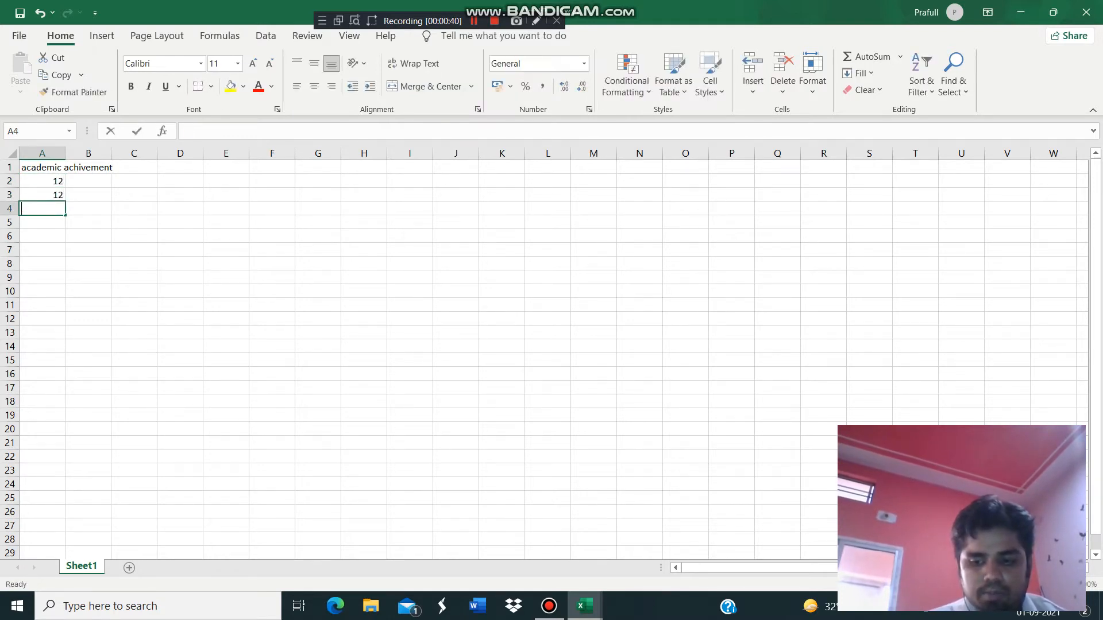
type("45")
key("Return")
type("45")
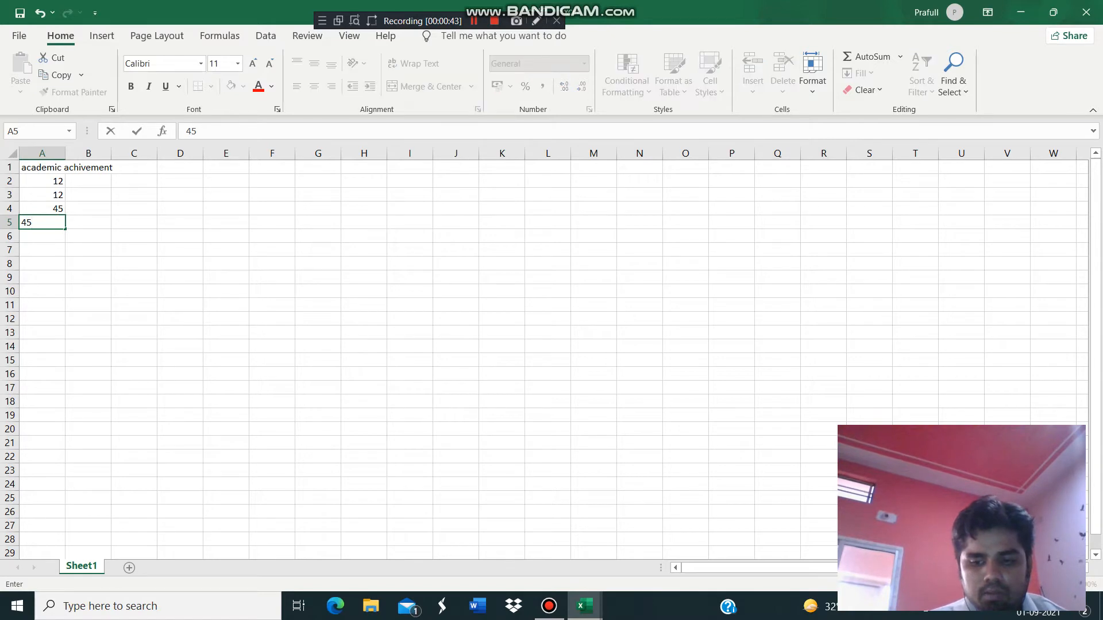
key("BackSpace")
type("87")
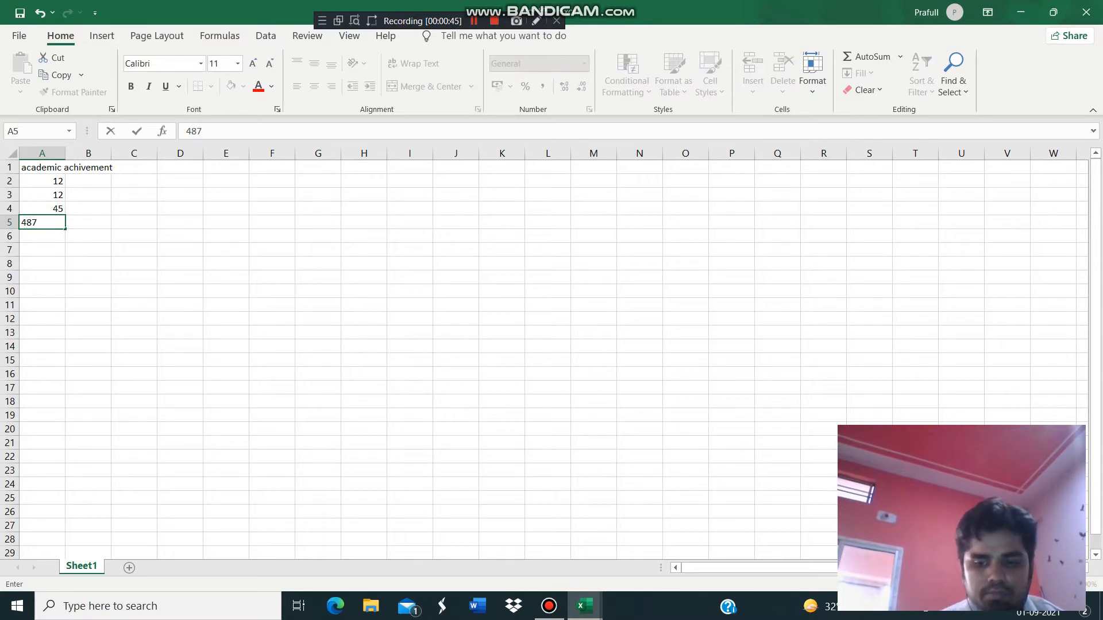
key("BackSpace")
key("Return")
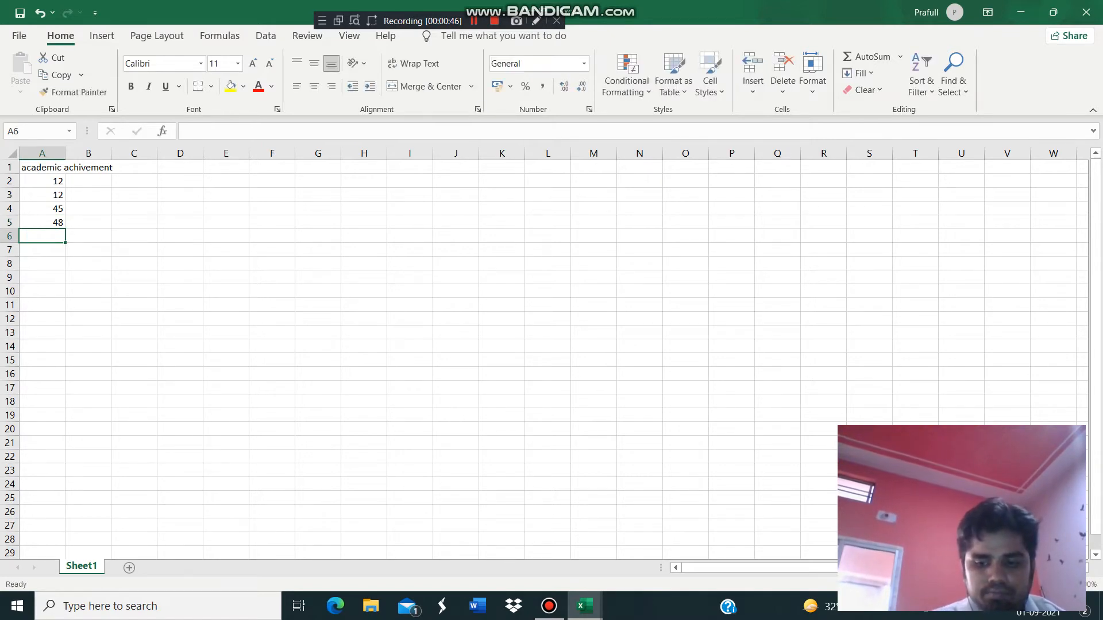
Continue the data column with 12, 12, 45 and 12 in cells A6 to A9
type("12")
key("Return")
type("12")
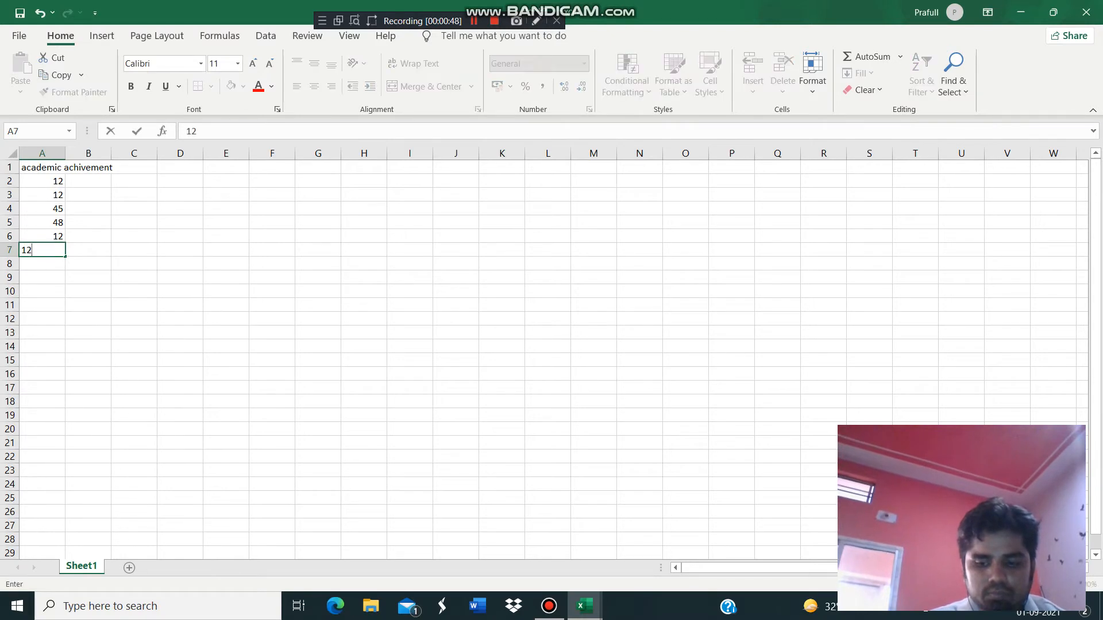
key("Return")
type("45")
key("Return")
type("12")
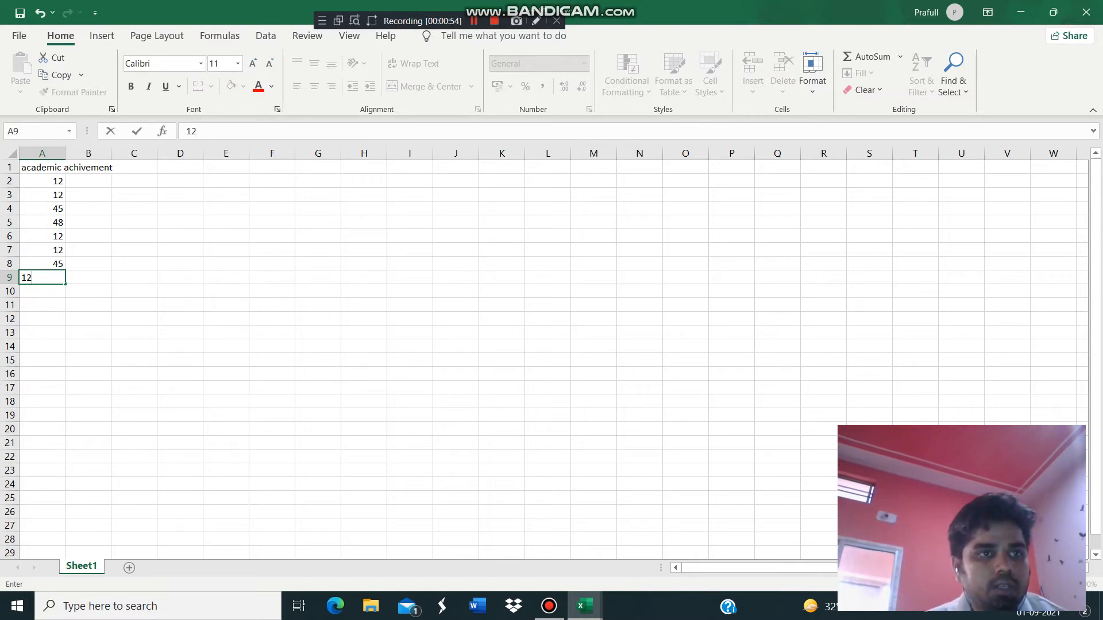
Save the workbook to the Desktop as "Book 3" in the Excel 97-2003 Workbook format
left_click(20, 36)
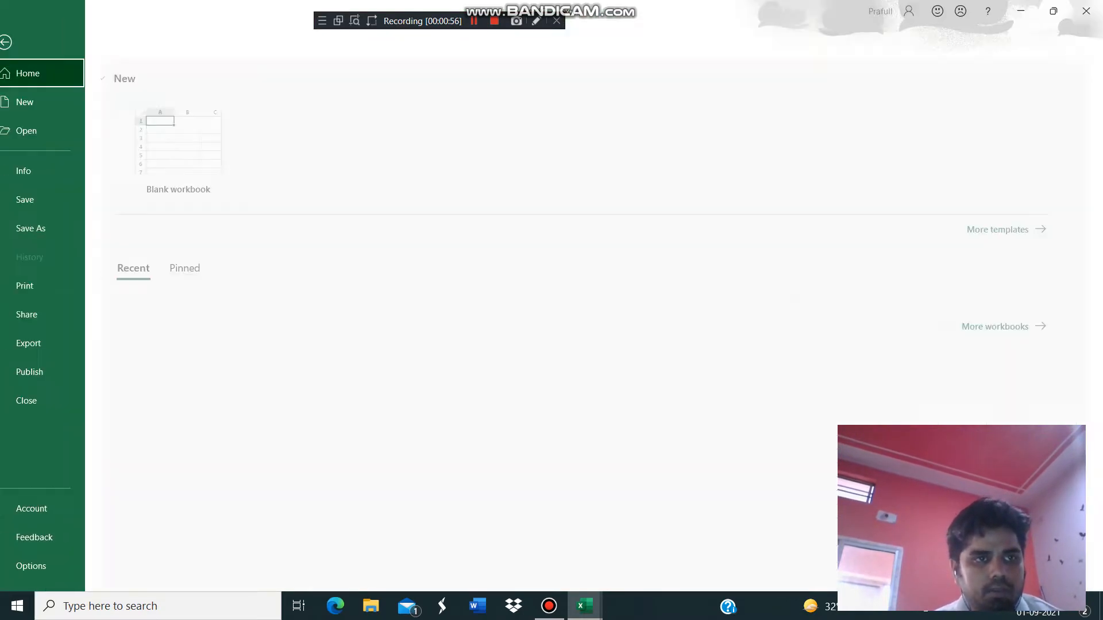
left_click(46, 228)
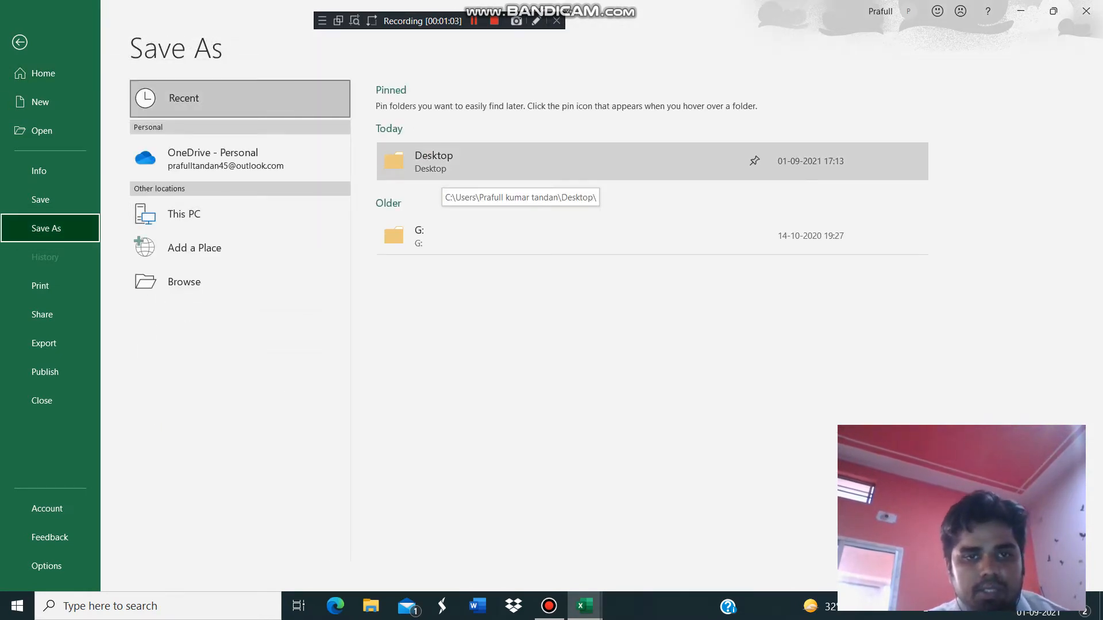
left_click(442, 168)
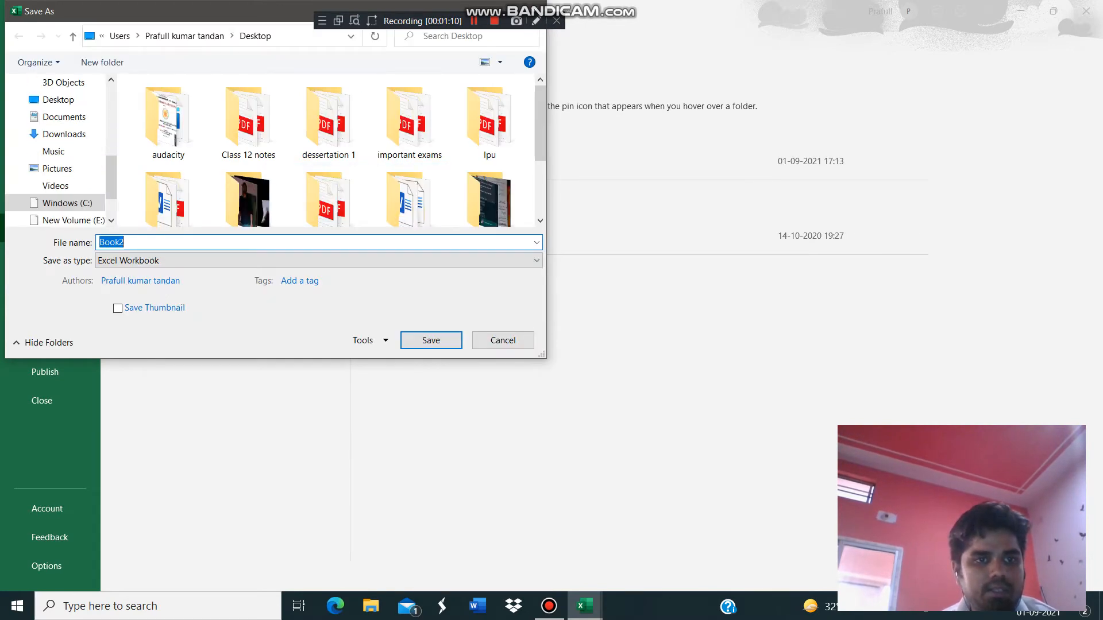
left_click(124, 243)
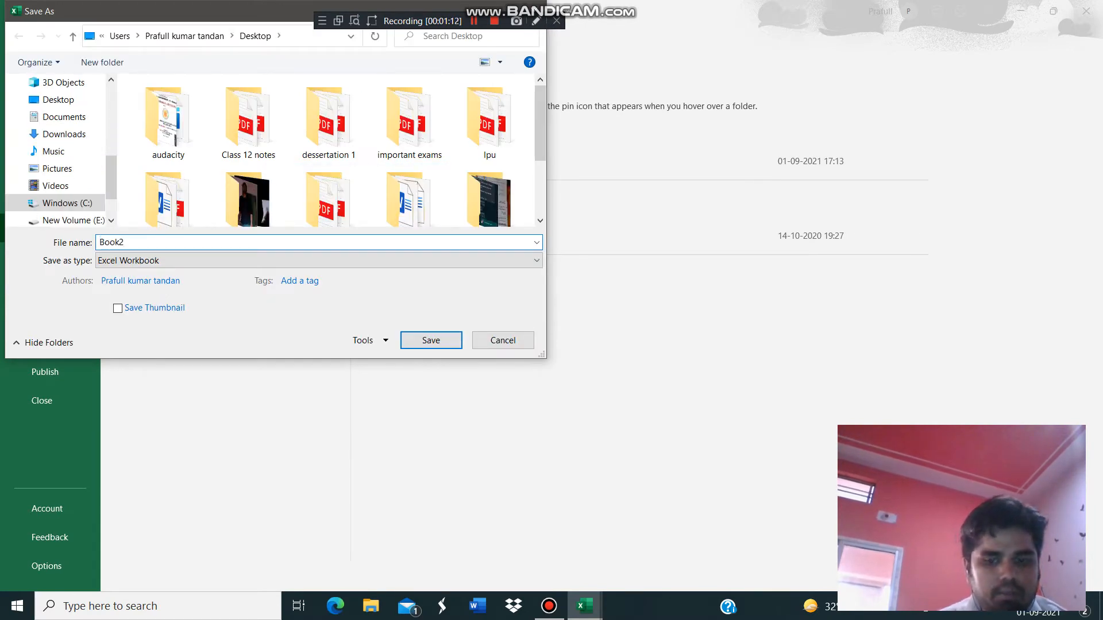
key("BackSpace")
type("3")
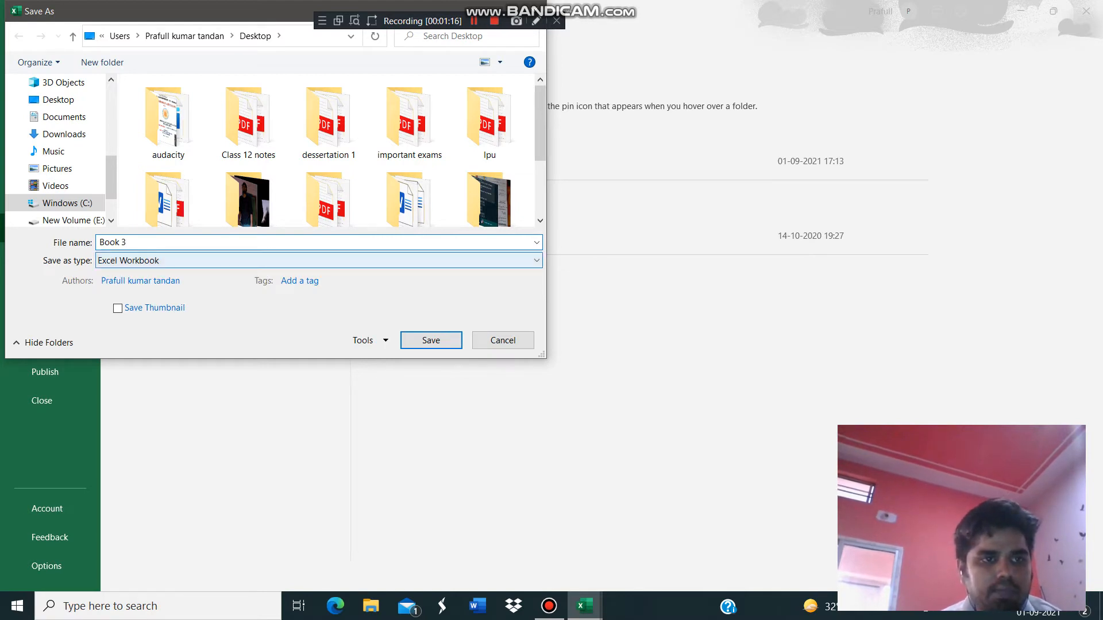
left_click(319, 260)
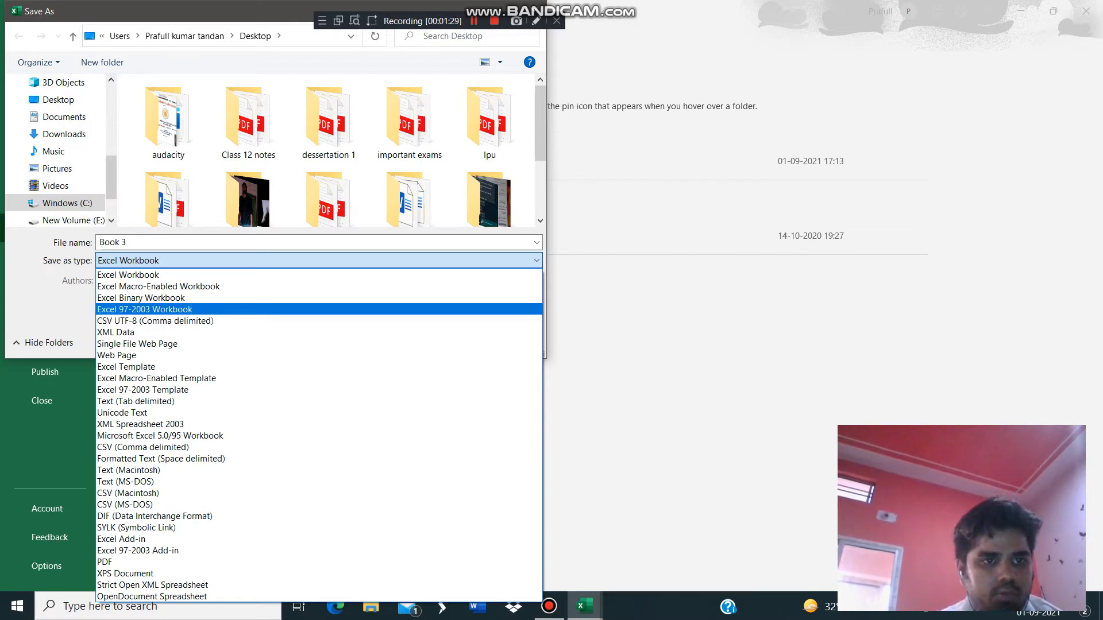
left_click(145, 309)
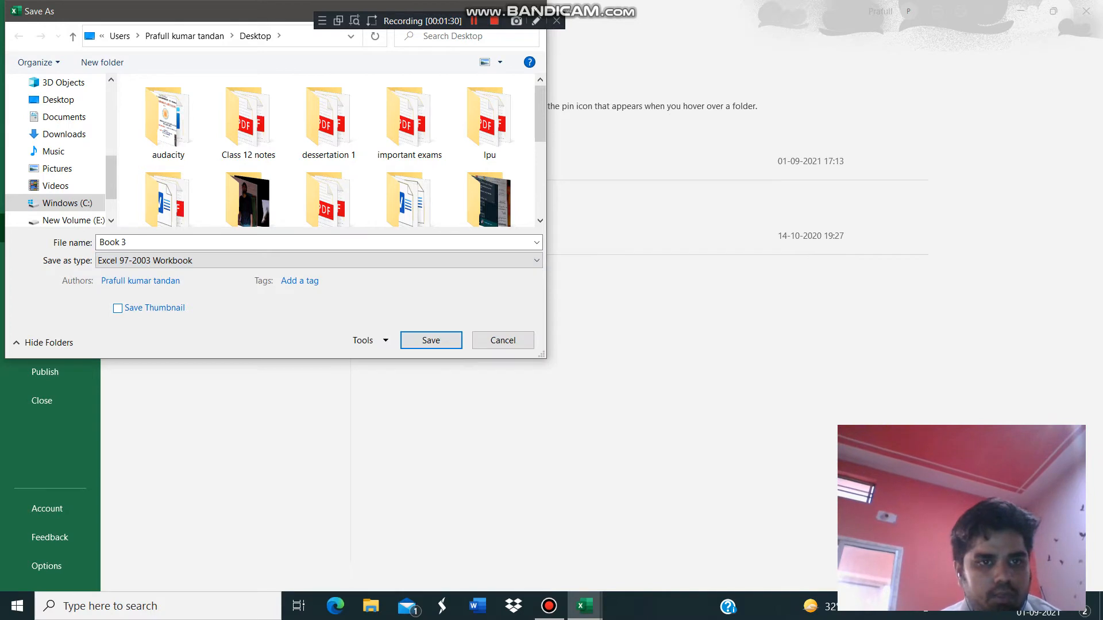
left_click(431, 340)
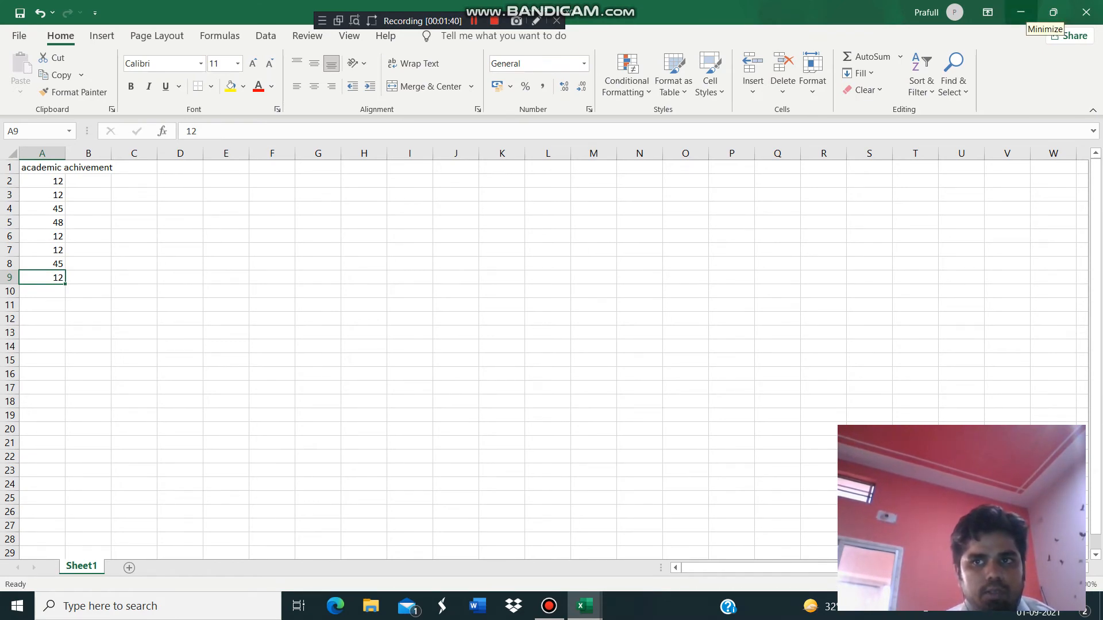
Close both open Excel workbooks, Book 3 and Book1
left_click(1021, 12)
mouse_move(585, 606)
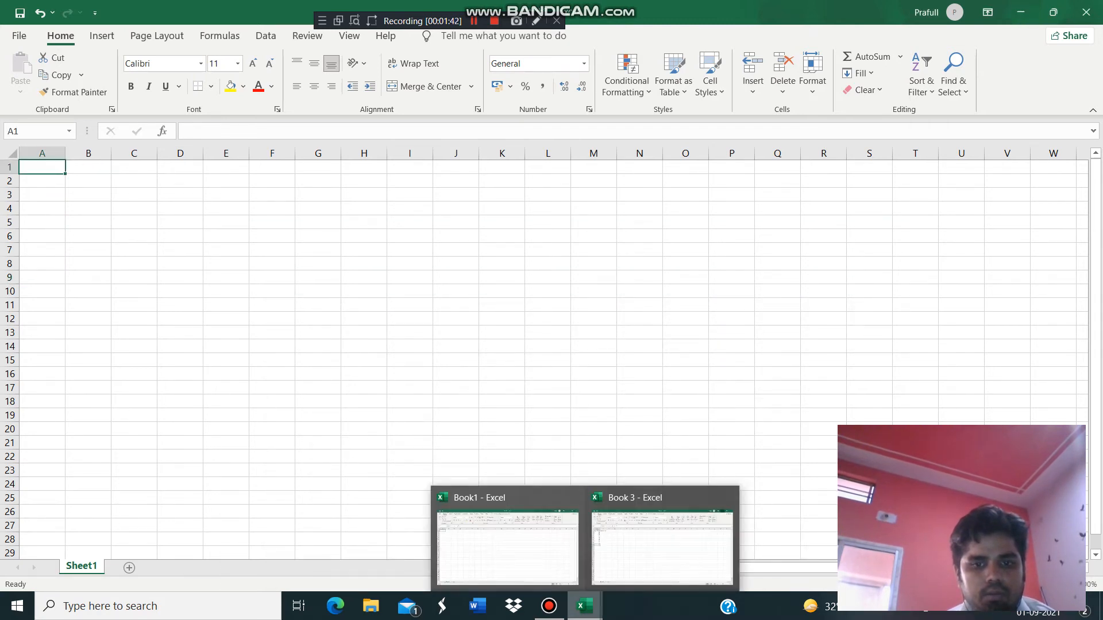
left_click(727, 498)
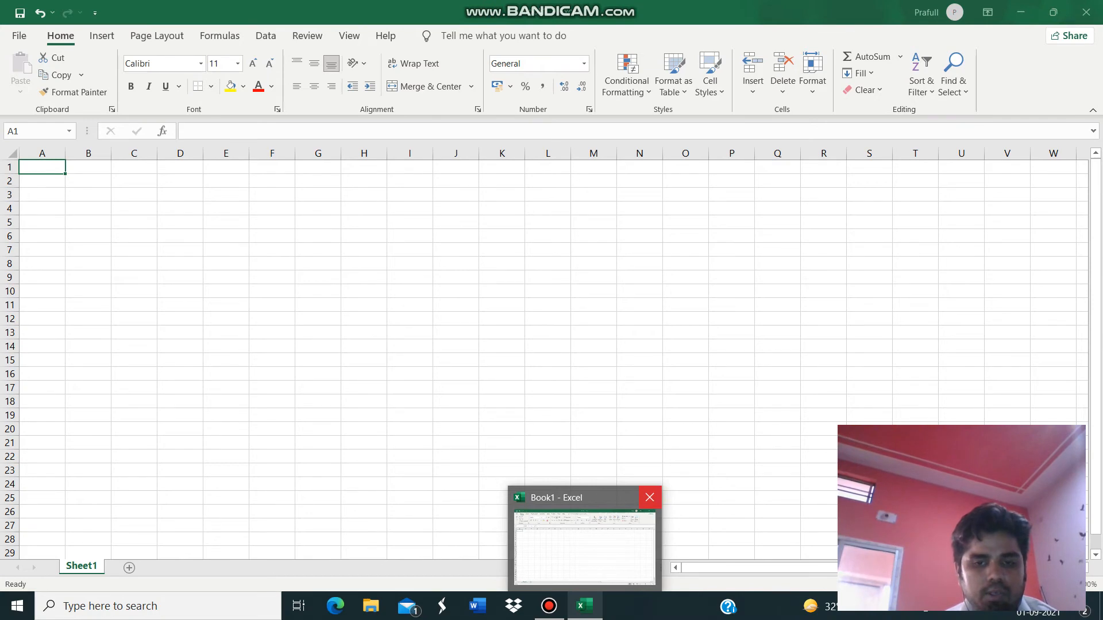
left_click(650, 498)
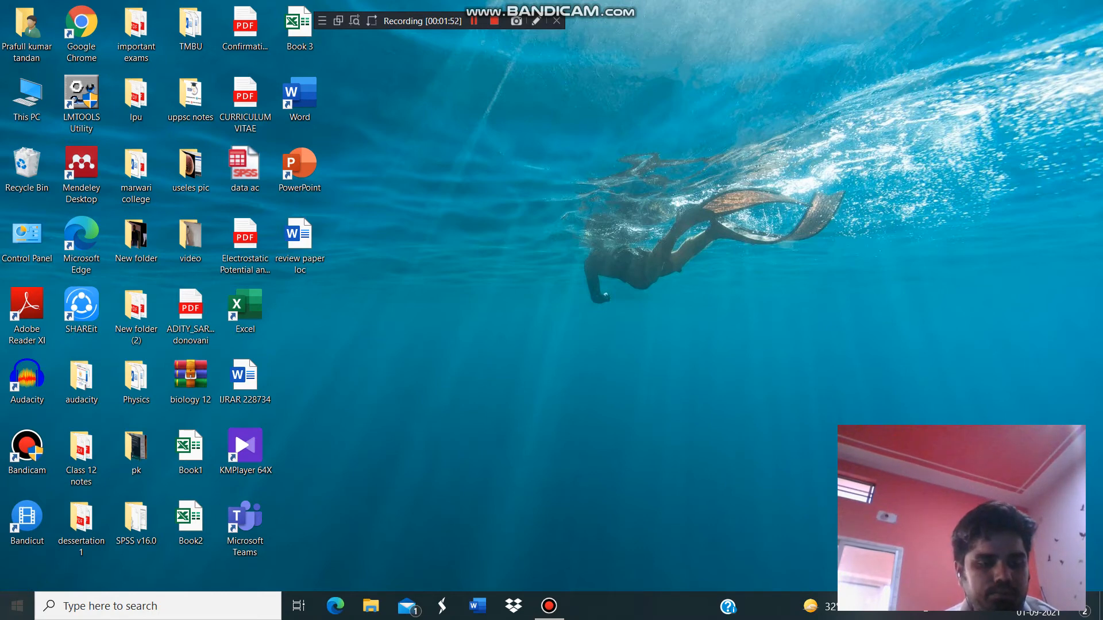
Switch to SPSS 16.0 by launching it, and dismiss its startup dialog to reach the empty data editor
left_click(16, 606)
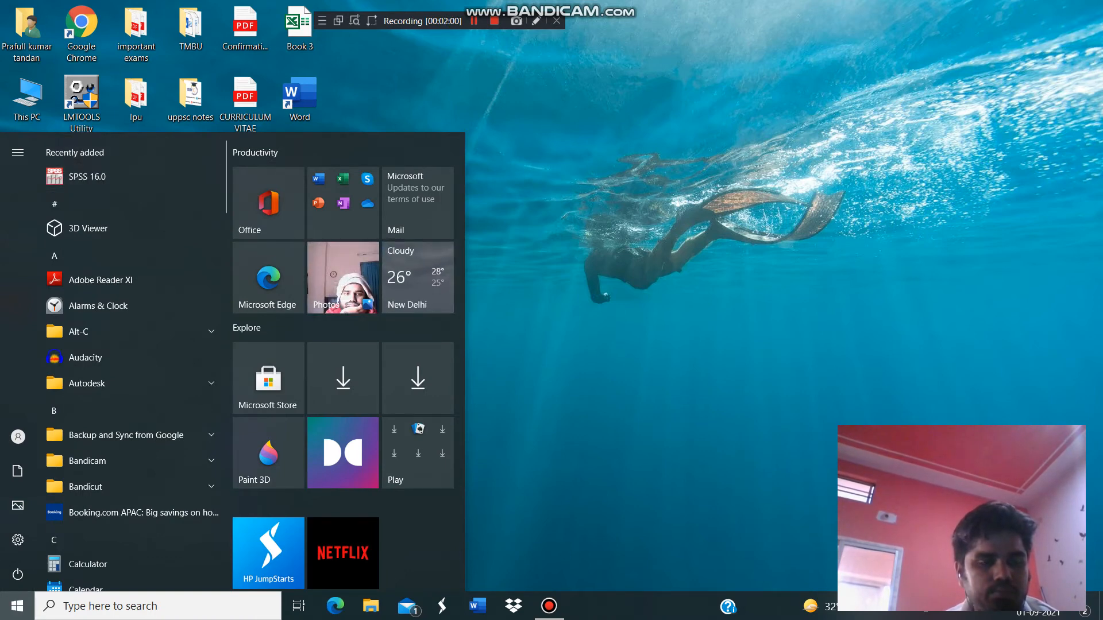
left_click(130, 176)
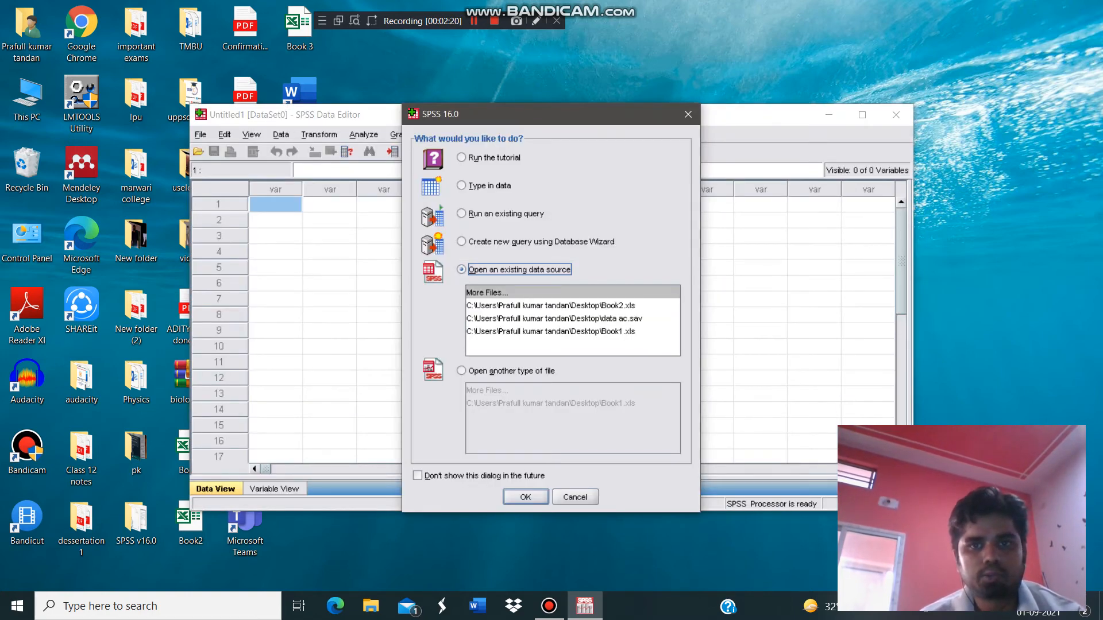
key("Escape")
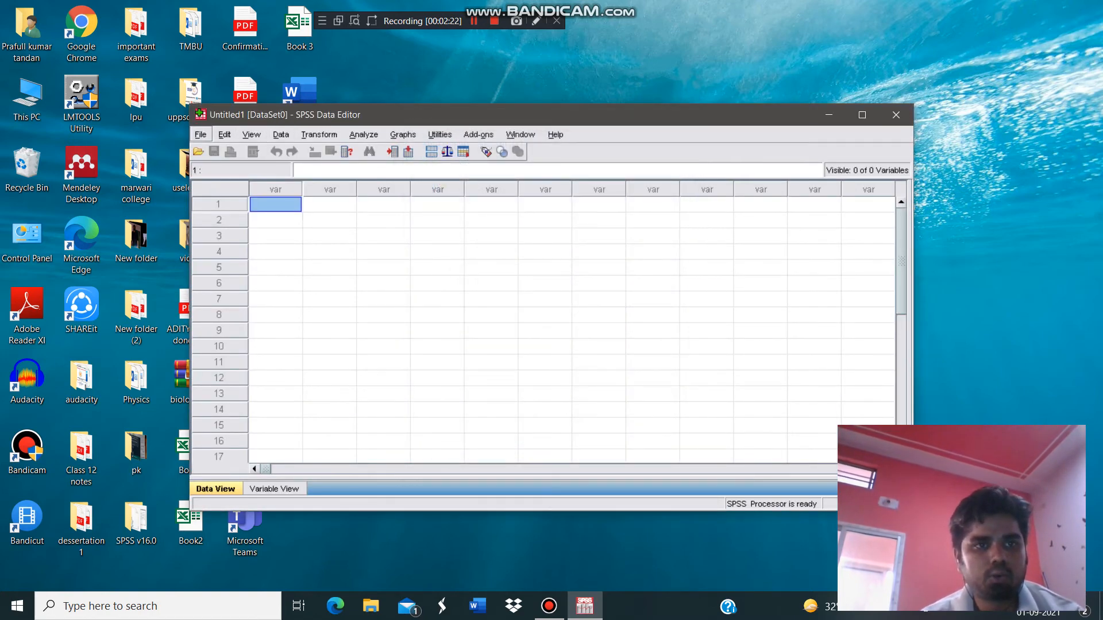
Open the Excel file Book 3.xls from the Desktop as data, reading variable names from the first row of Sheet1
left_click(200, 135)
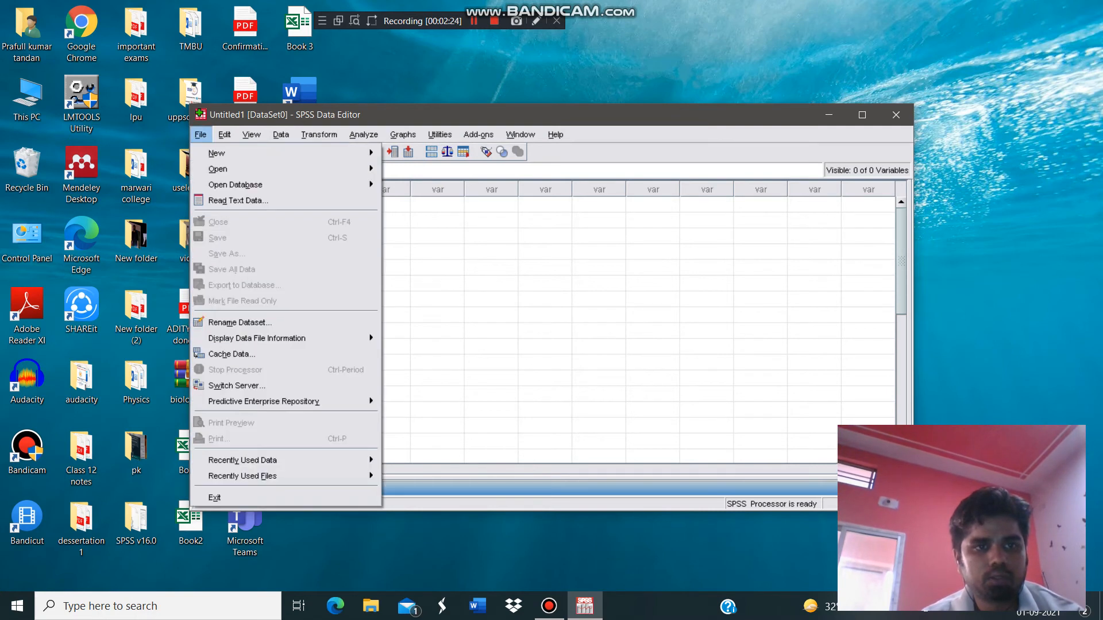
mouse_move(230, 168)
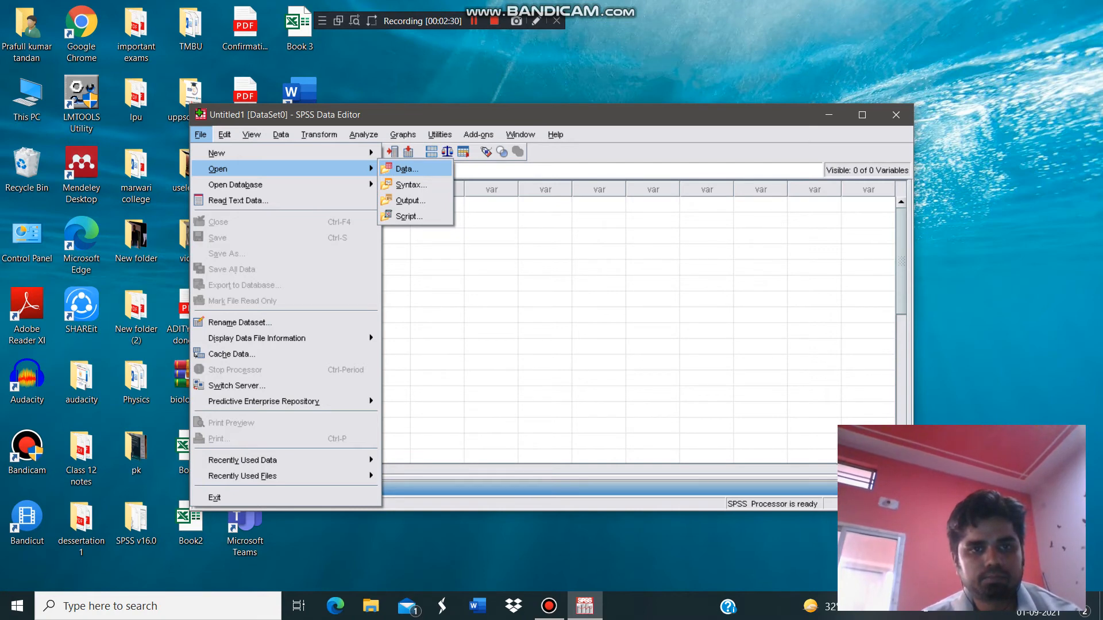
left_click(405, 169)
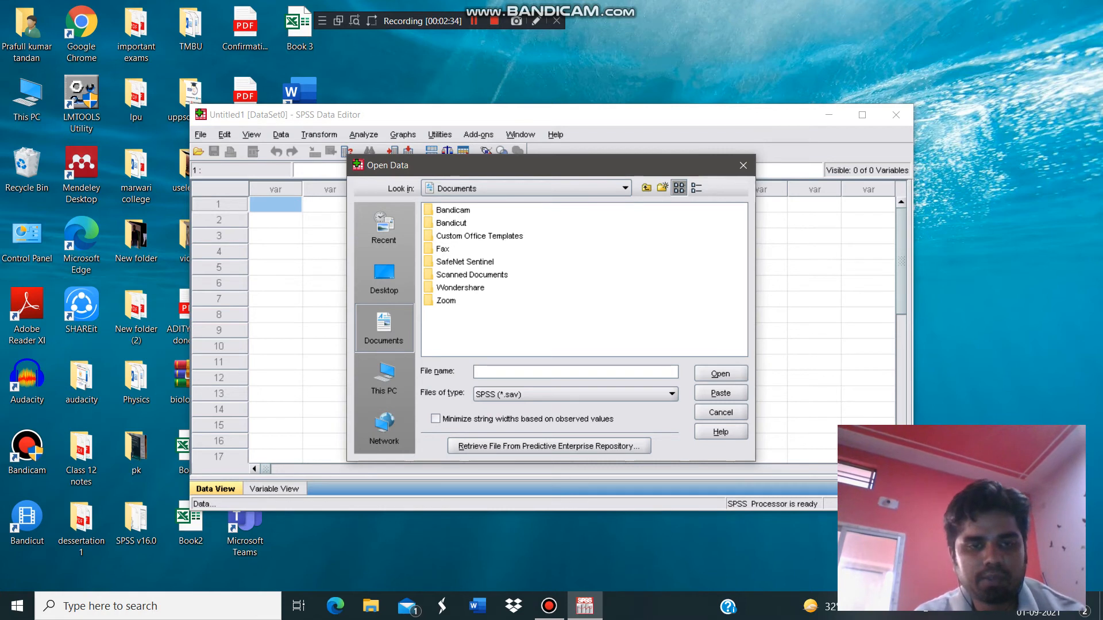
left_click(383, 279)
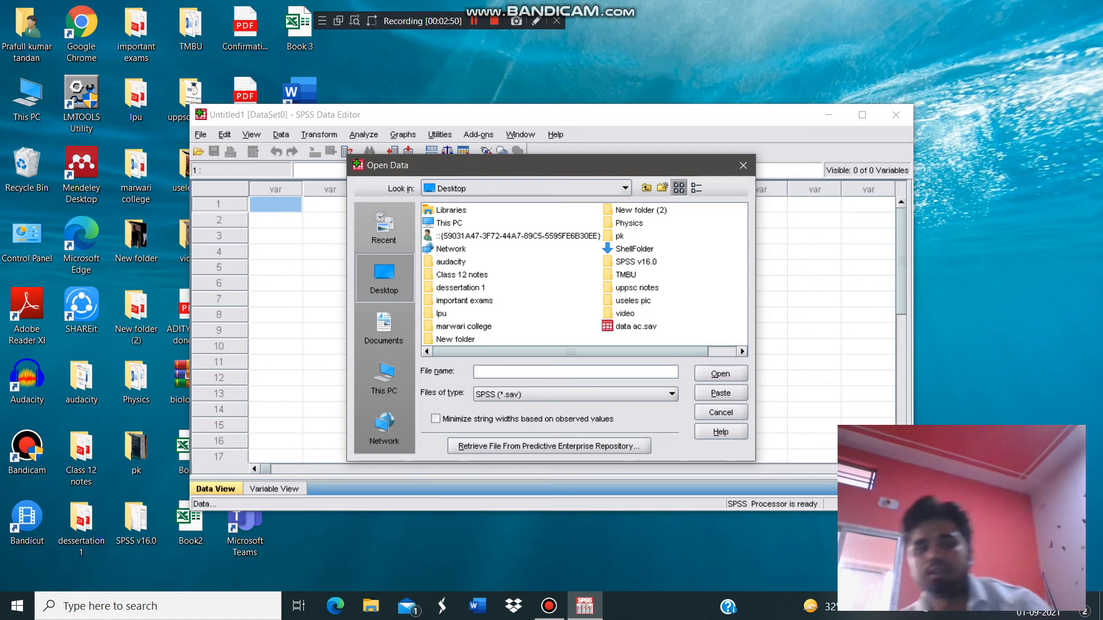
left_click(671, 395)
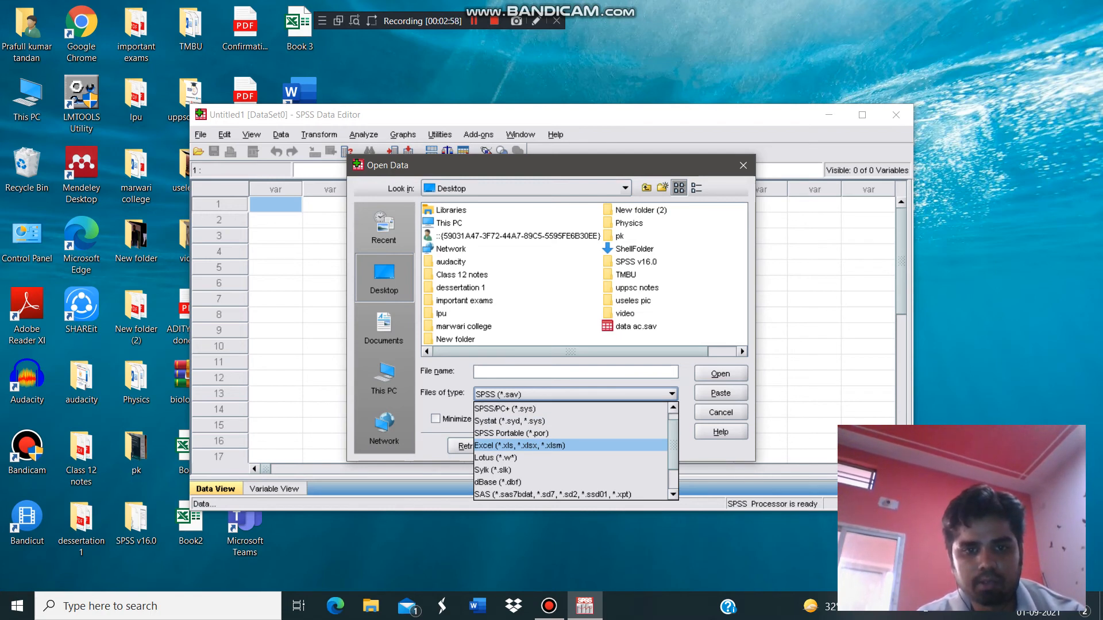
left_click(520, 446)
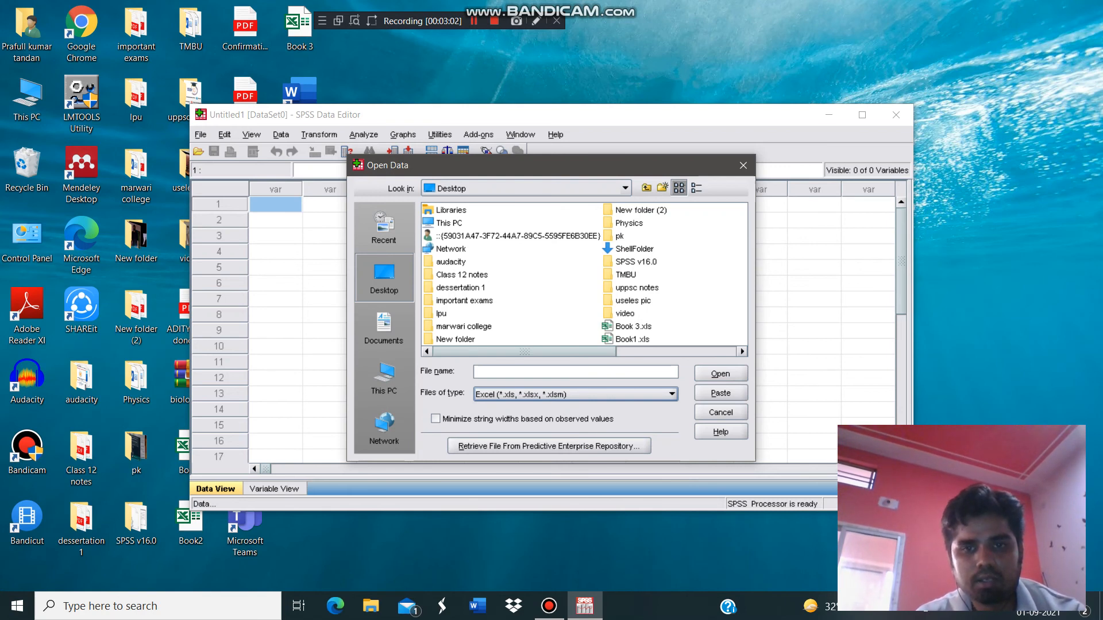
left_click(633, 326)
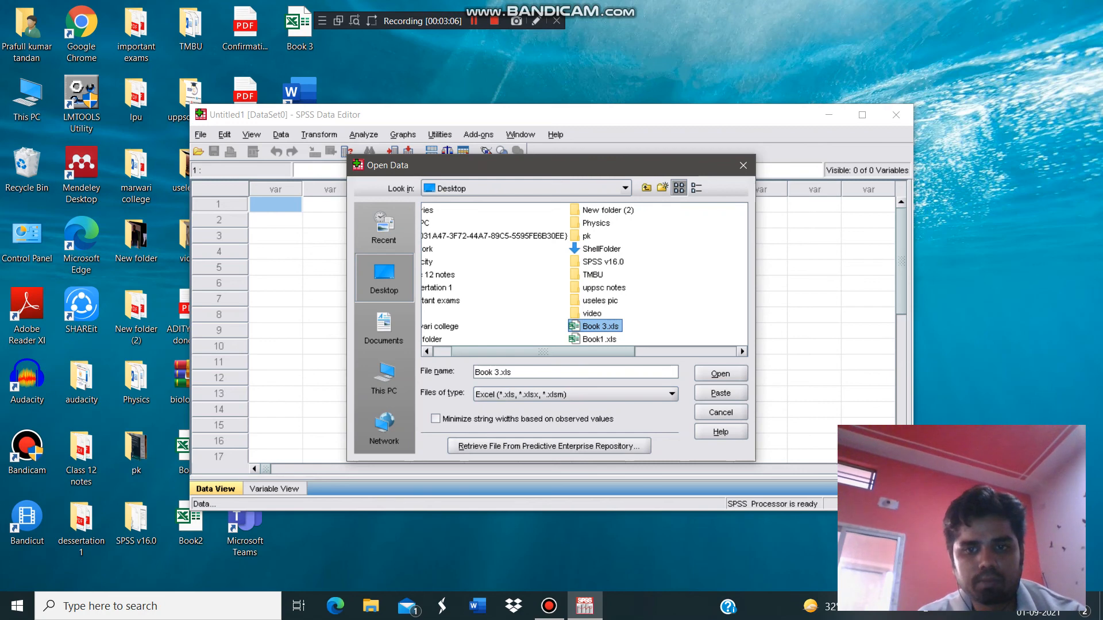
key("Return")
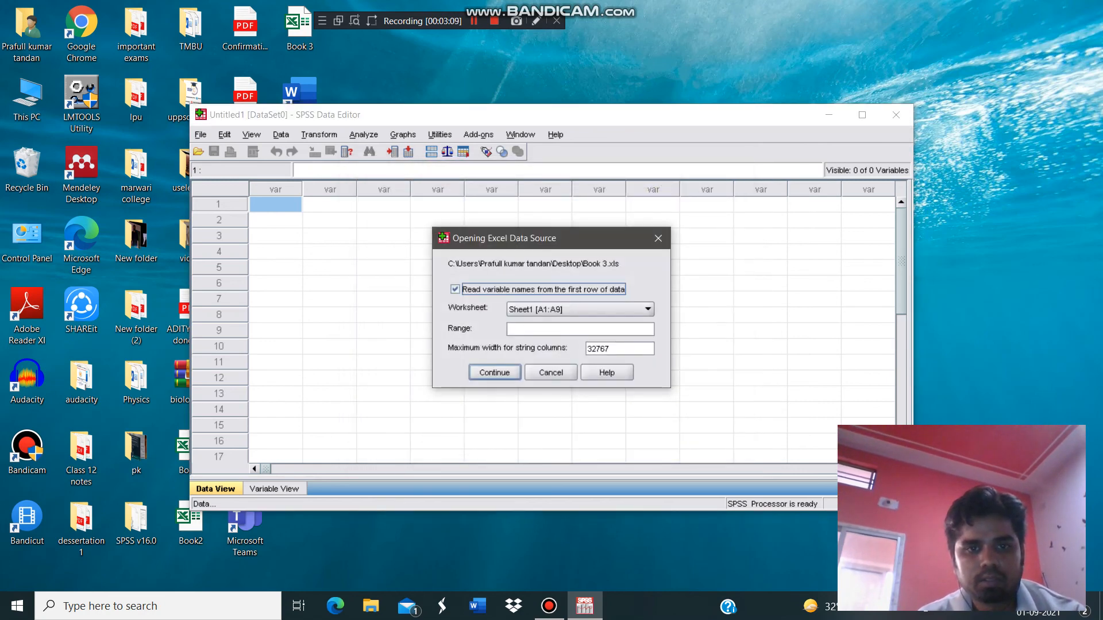
key("Return")
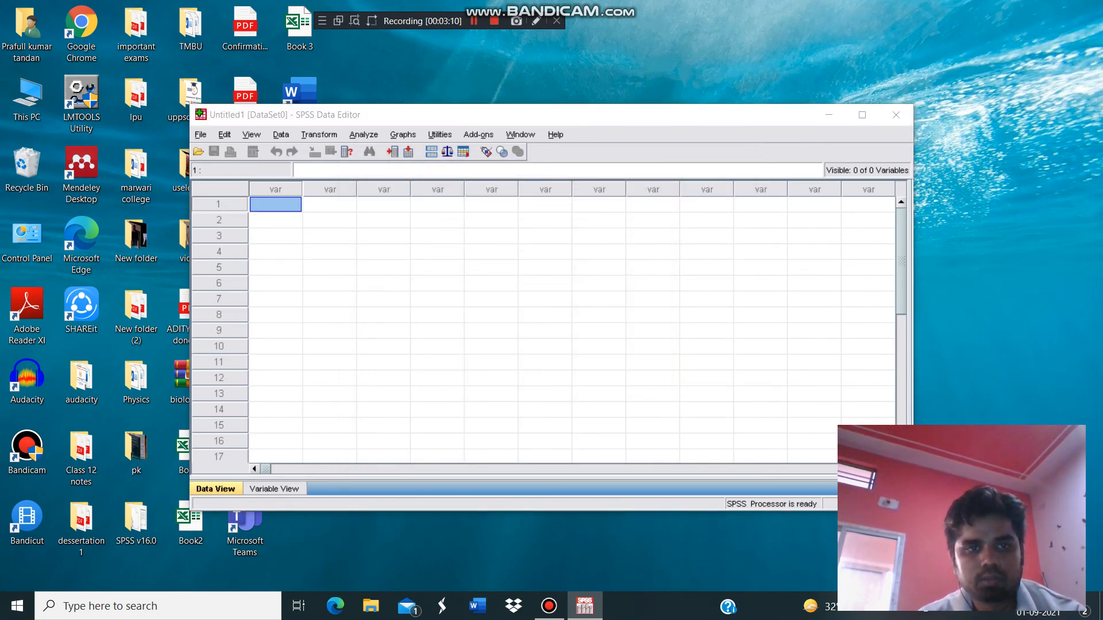